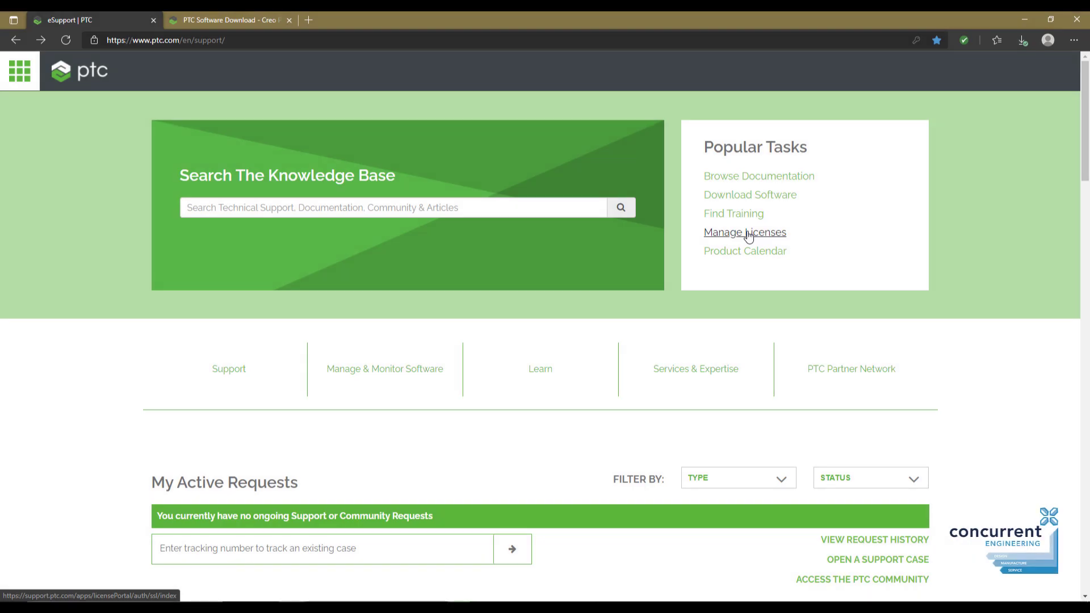
# Open Manage Licenses from eSupport's Popular Tasks to reach the License Management page.
pyautogui.click(746, 233)
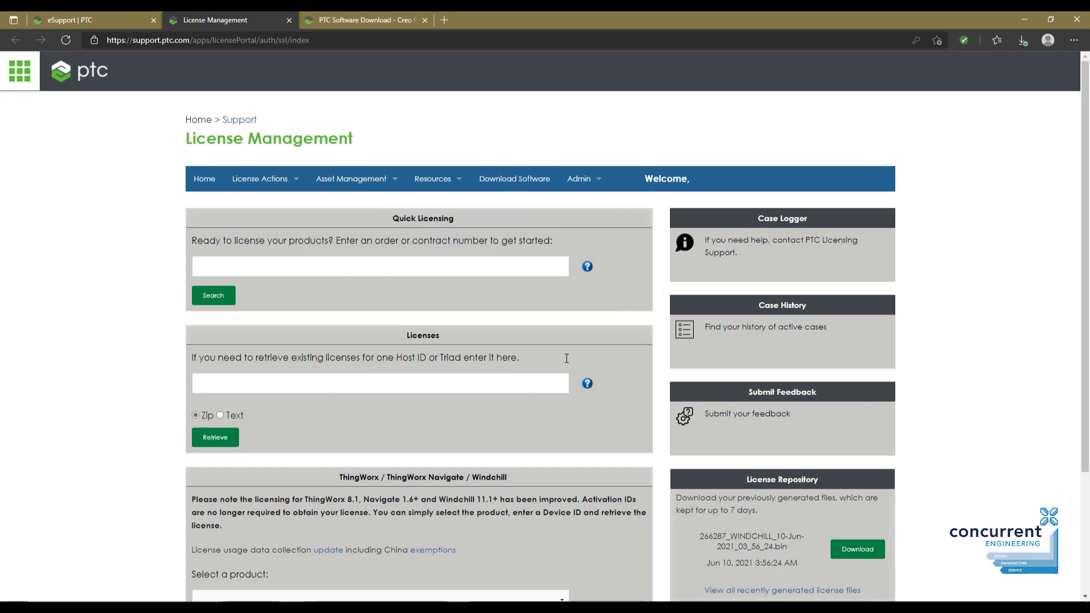
pyautogui.scroll(-3, 554, 366)
pyautogui.scroll(3, 554, 365)
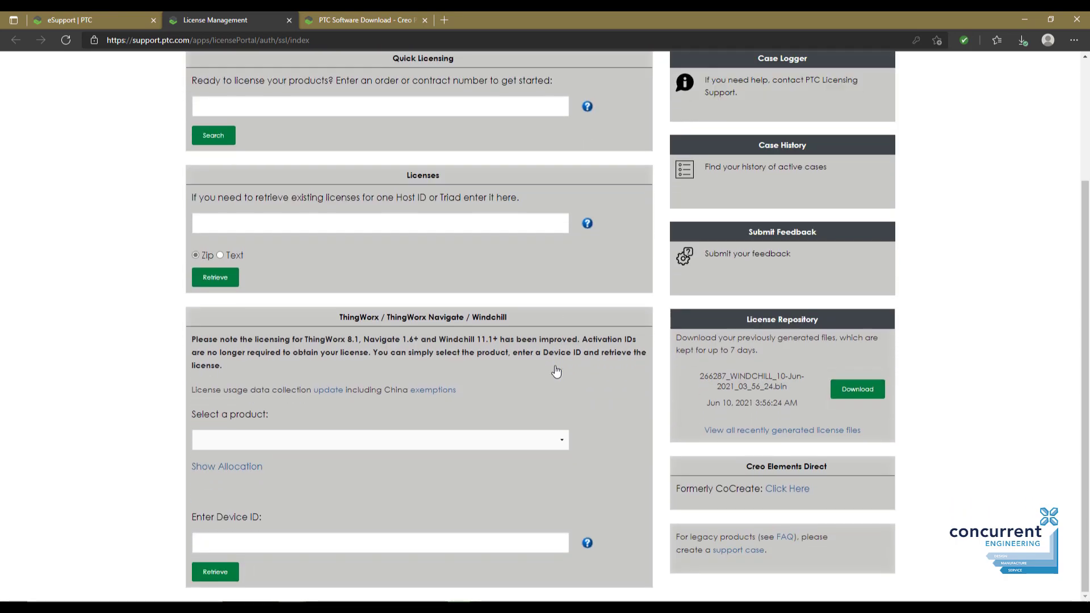
# Choose Advanced Search from the License Actions menu.
pyautogui.click(229, 181)
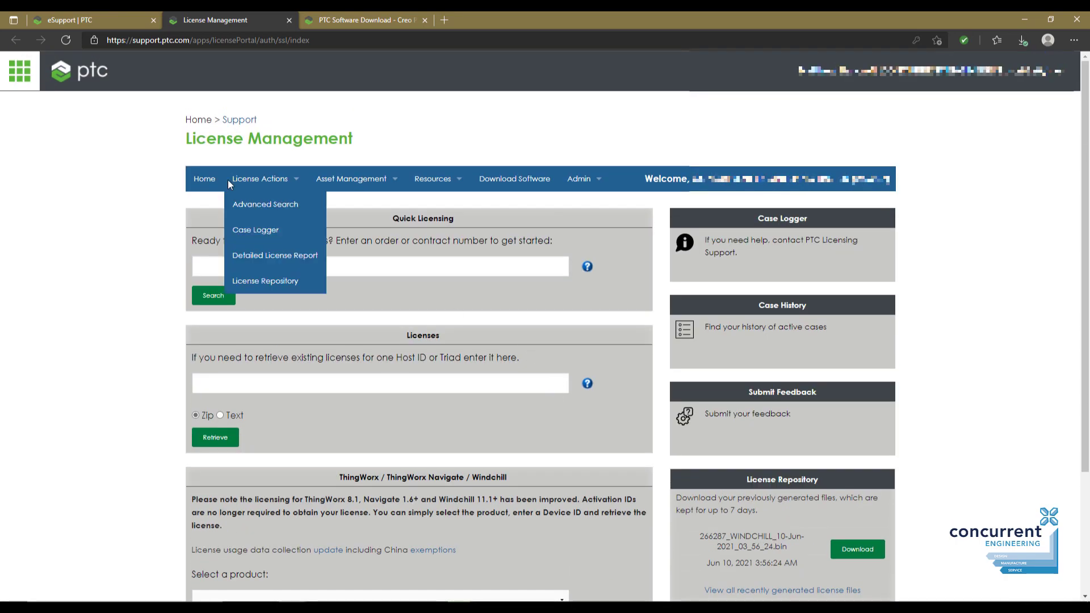
pyautogui.click(269, 205)
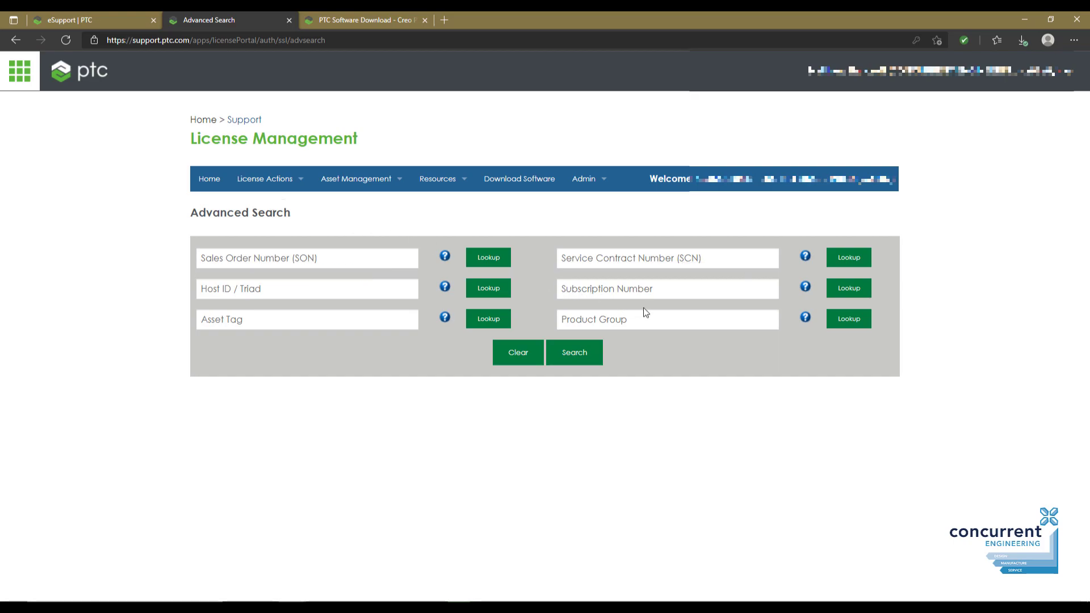
# Search available licenses by entering the company's sales order number.
pyautogui.click(295, 257)
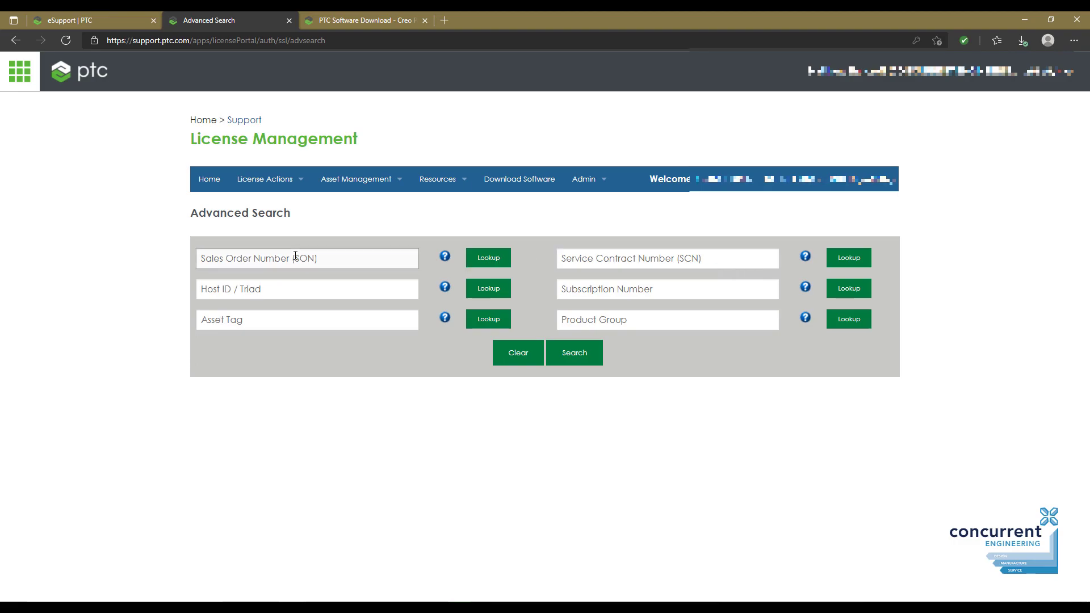
pyautogui.write('123456')
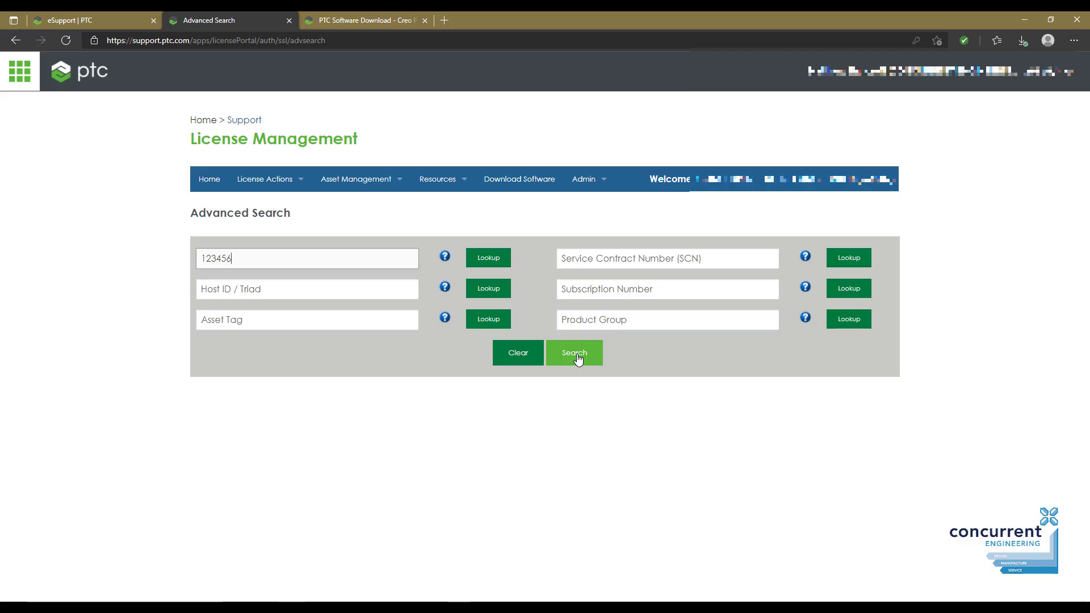
pyautogui.click(576, 356)
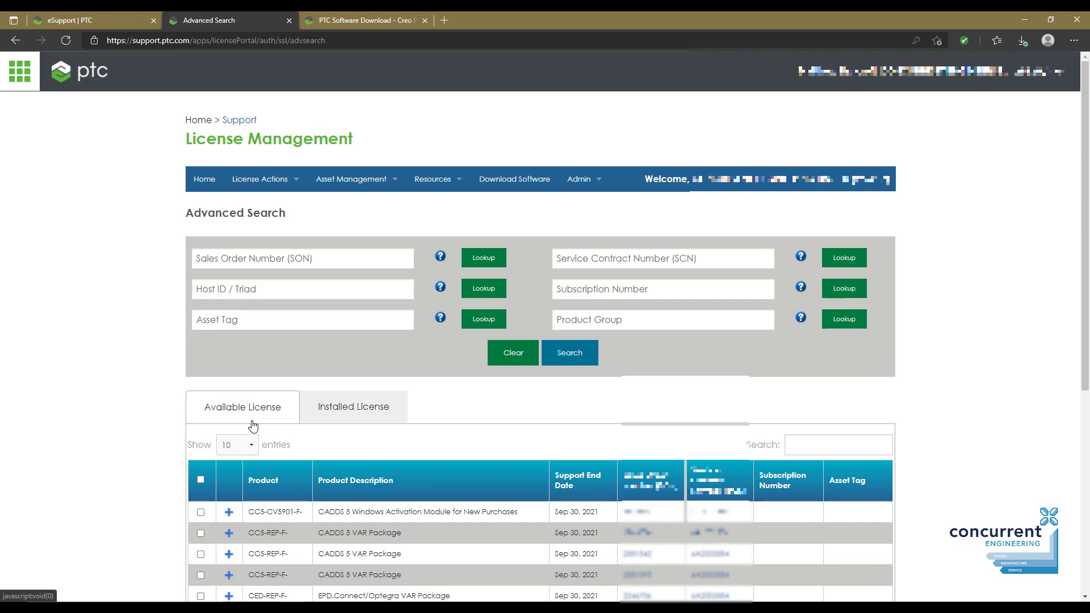
# Sort the license table by Product Description and set Show entries to 50.
pyautogui.scroll(-3, 254, 426)
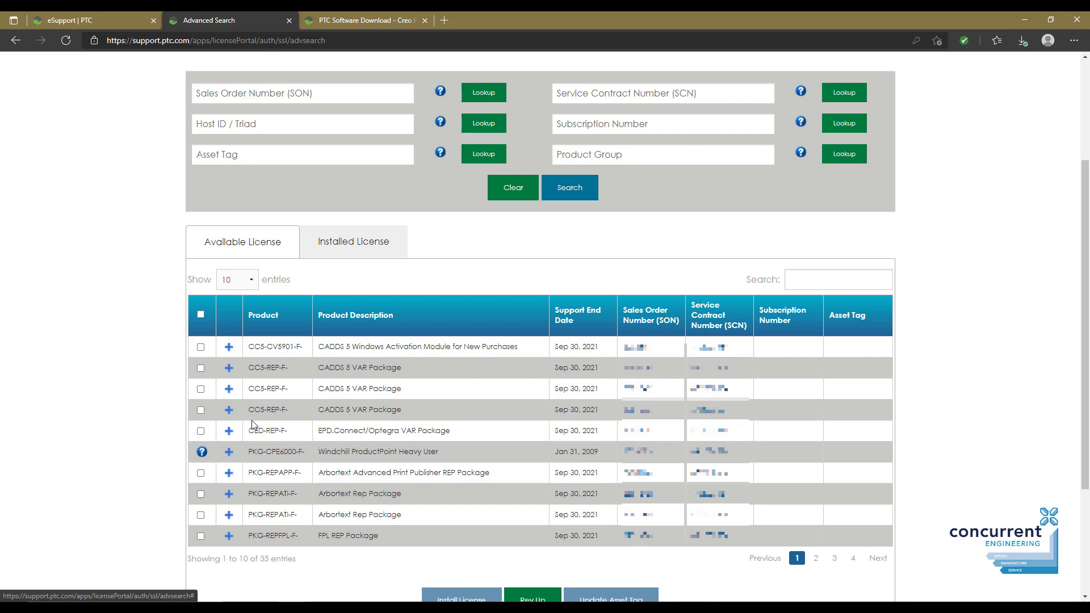
pyautogui.click(363, 327)
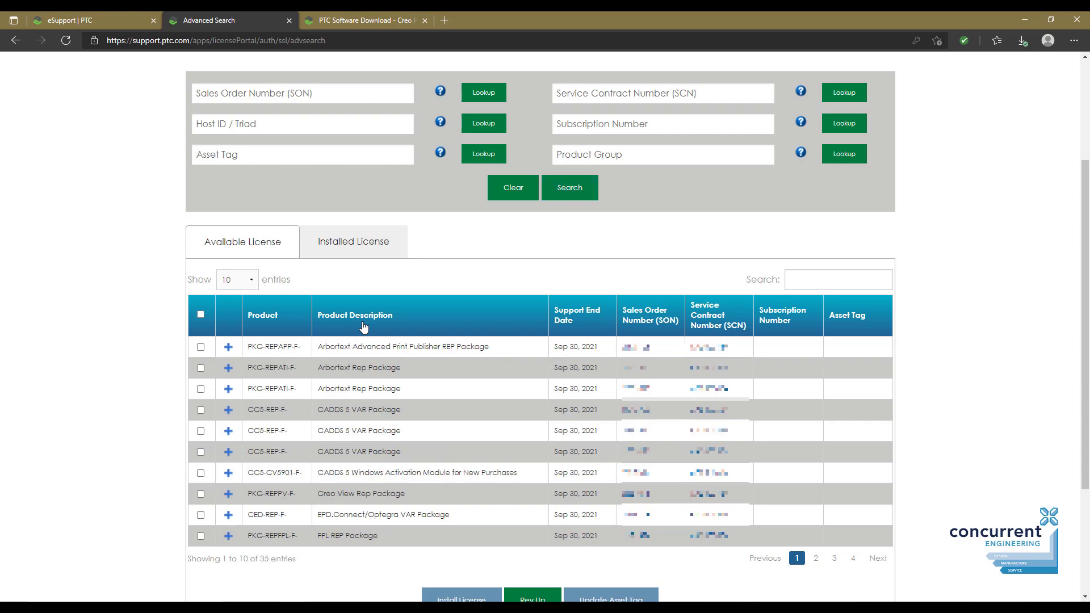
pyautogui.click(251, 282)
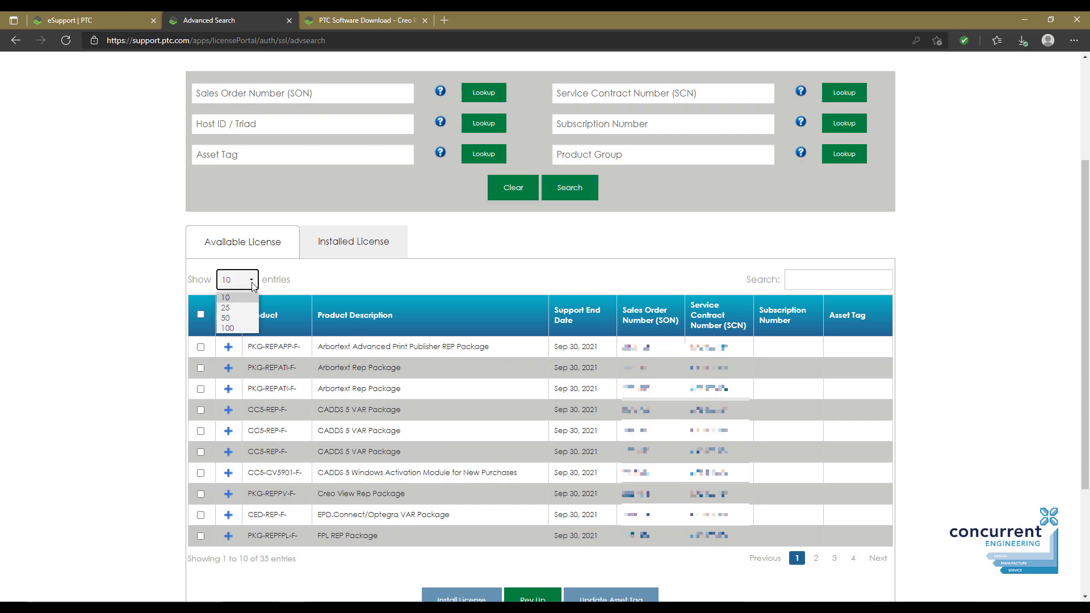
pyautogui.click(240, 319)
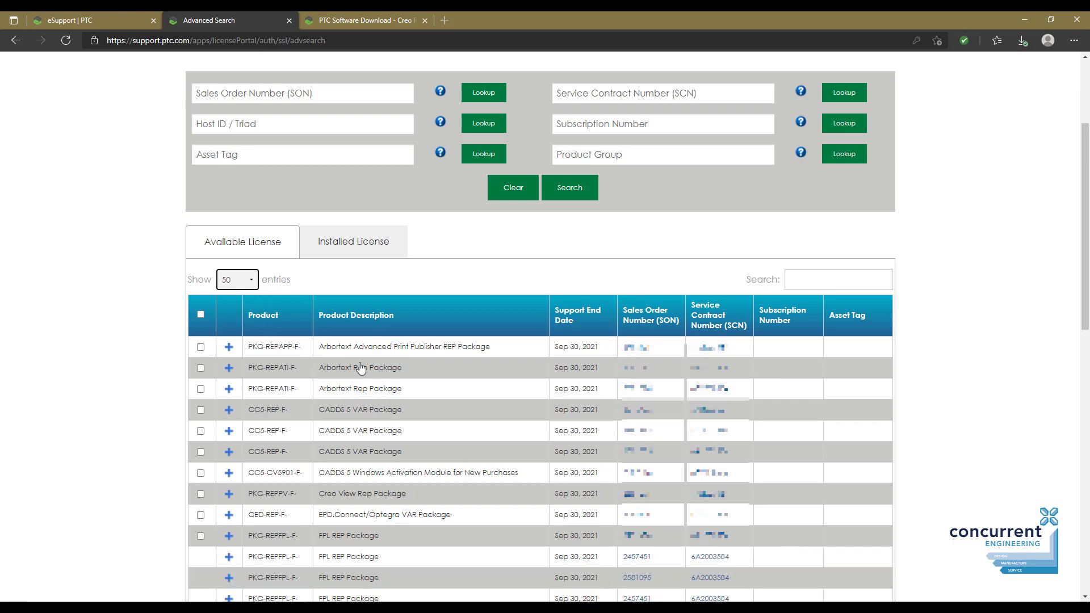
pyautogui.scroll(-2, 435, 390)
pyautogui.scroll(-2, 434, 392)
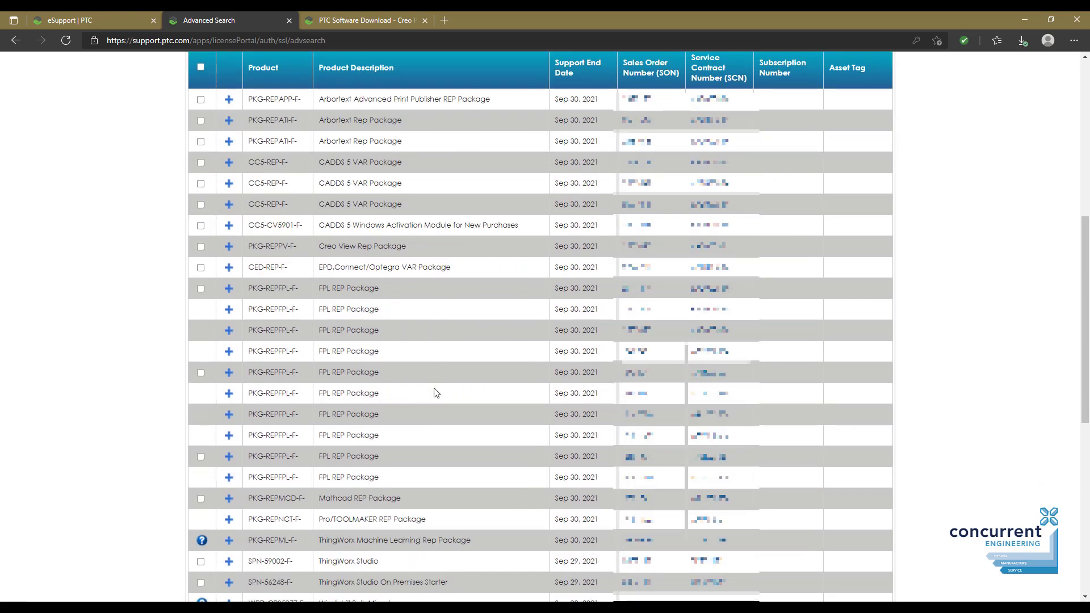
# Expand the first FPL REP Package row to review its items, then collapse it.
pyautogui.click(229, 291)
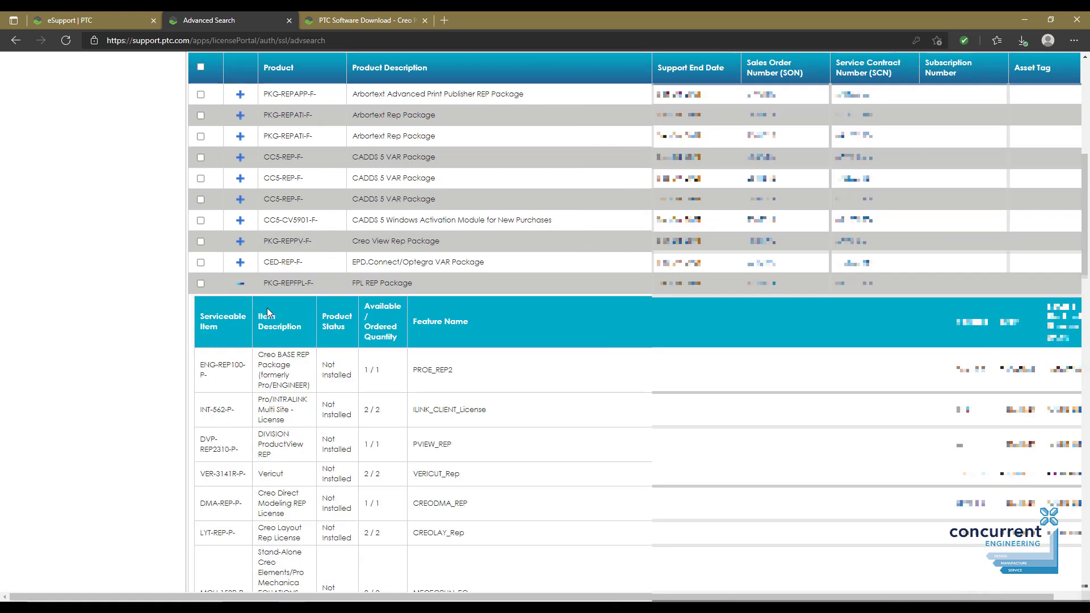
pyautogui.scroll(-5, 302, 326)
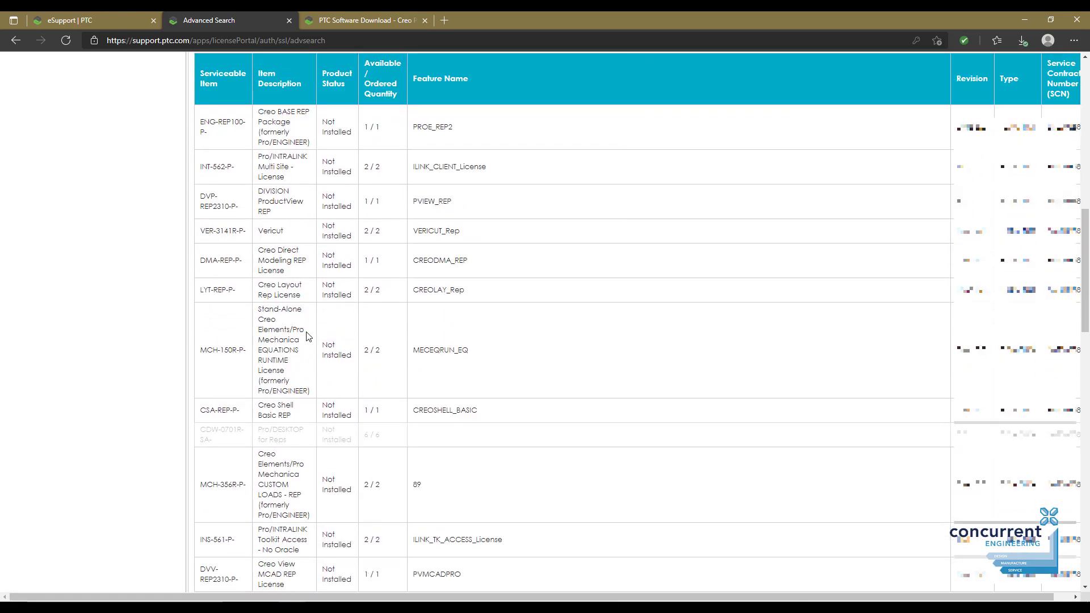
pyautogui.scroll(2, 308, 339)
pyautogui.scroll(3, 308, 340)
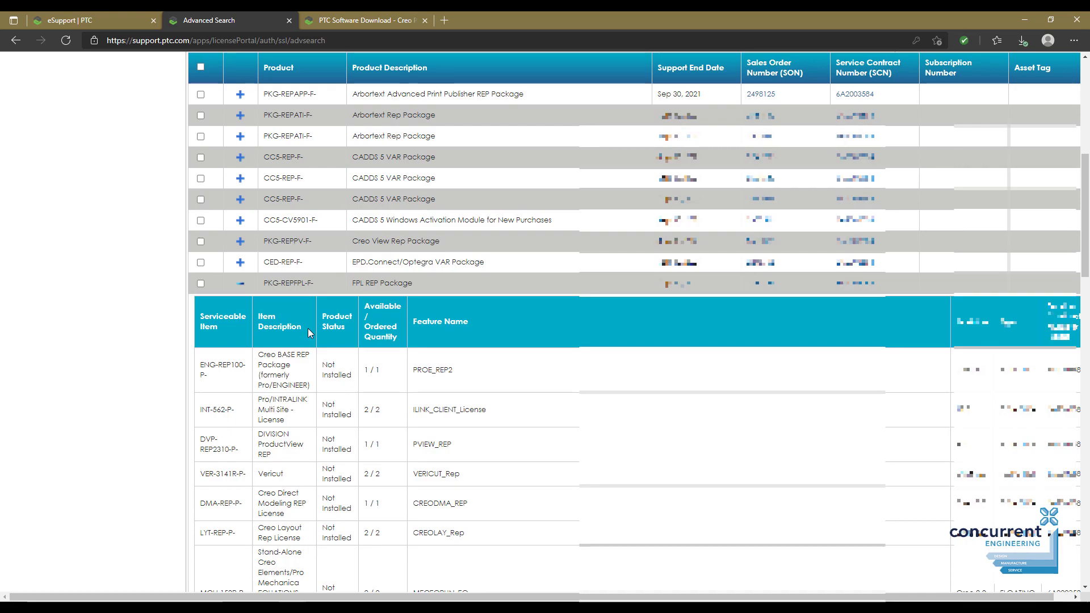
pyautogui.click(240, 284)
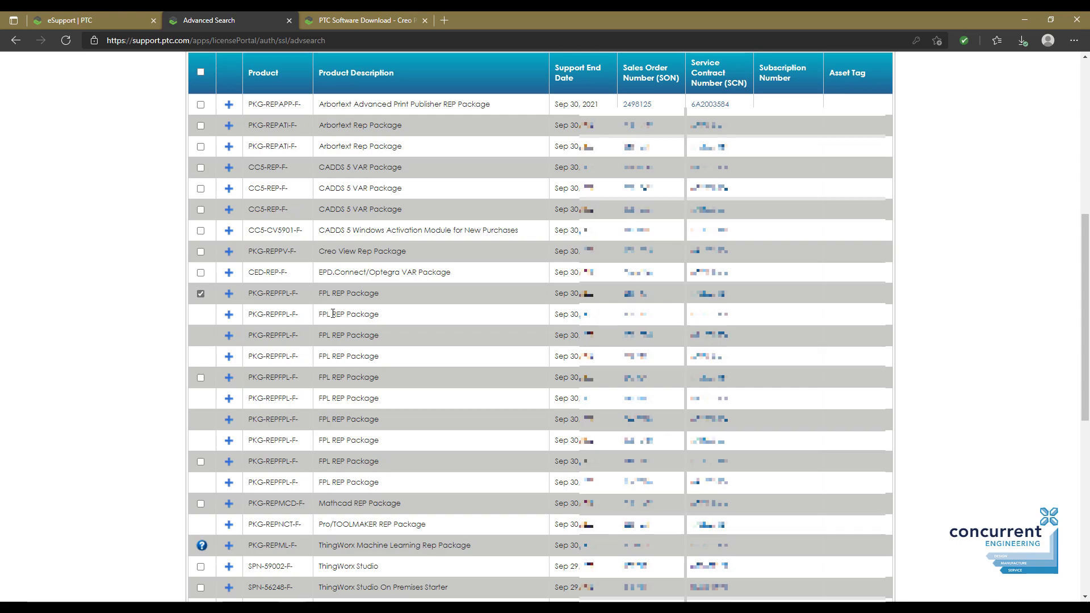
pyautogui.scroll(-8, 332, 313)
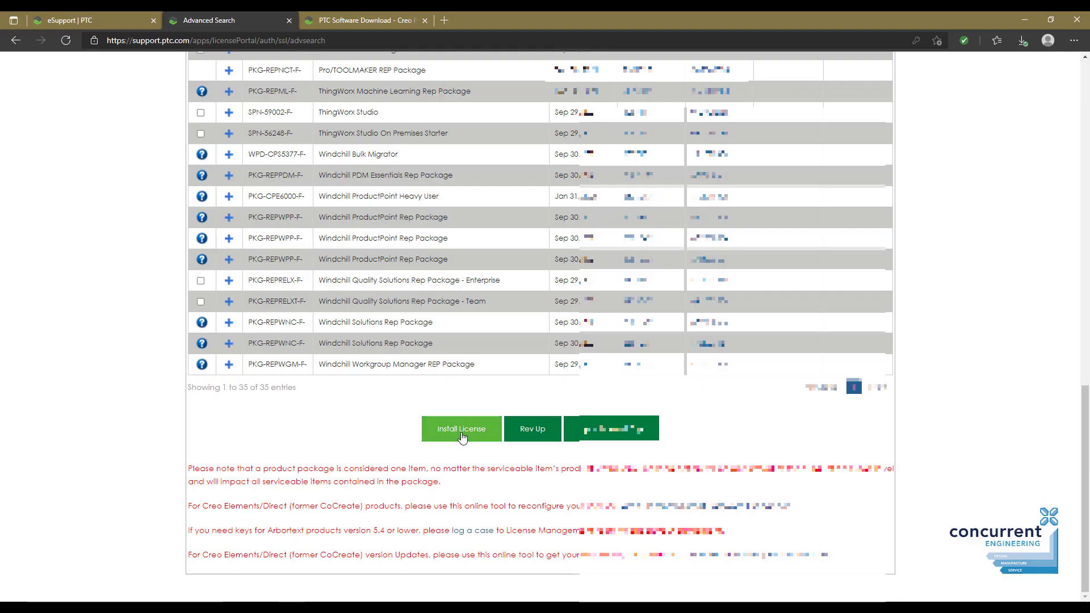
# Install the FPL REP Package with quantity 1, the pasted destination host ID, and Txt format.
pyautogui.click(461, 430)
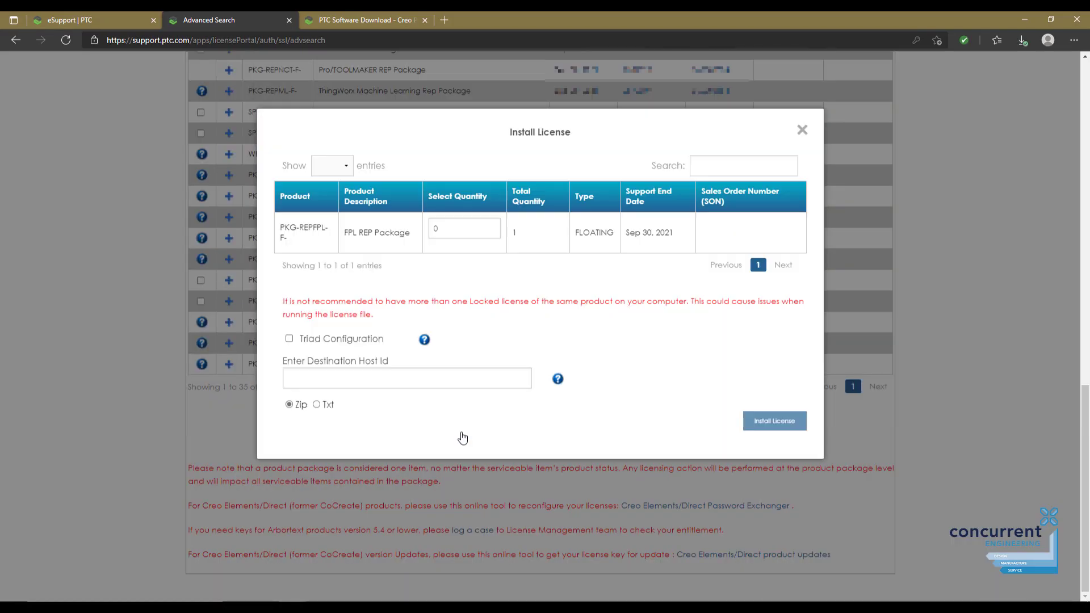
pyautogui.doubleClick(447, 227)
pyautogui.write('1')
pyautogui.click(411, 382)
pyautogui.write('12-34-56-AB-CD')
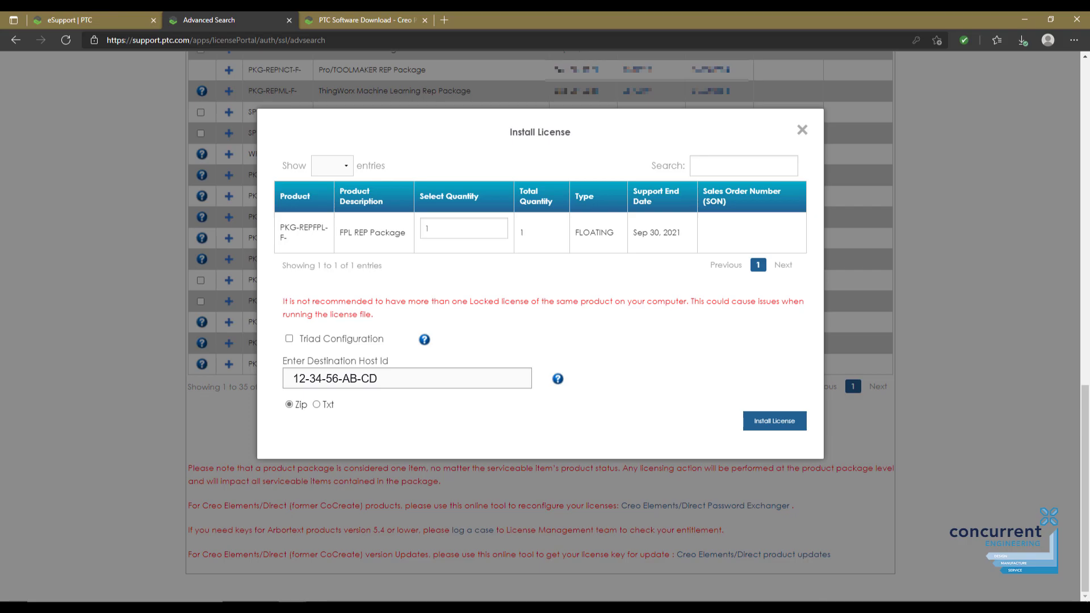
pyautogui.click(316, 404)
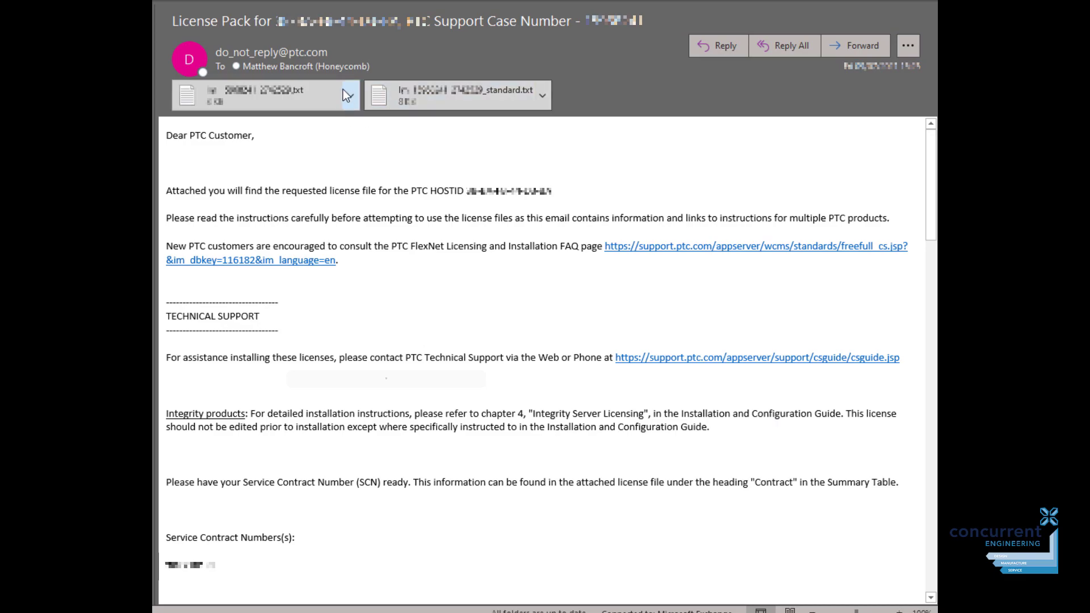
# Select the first .txt license attachment in the License Pack email and save it.
pyautogui.click(347, 96)
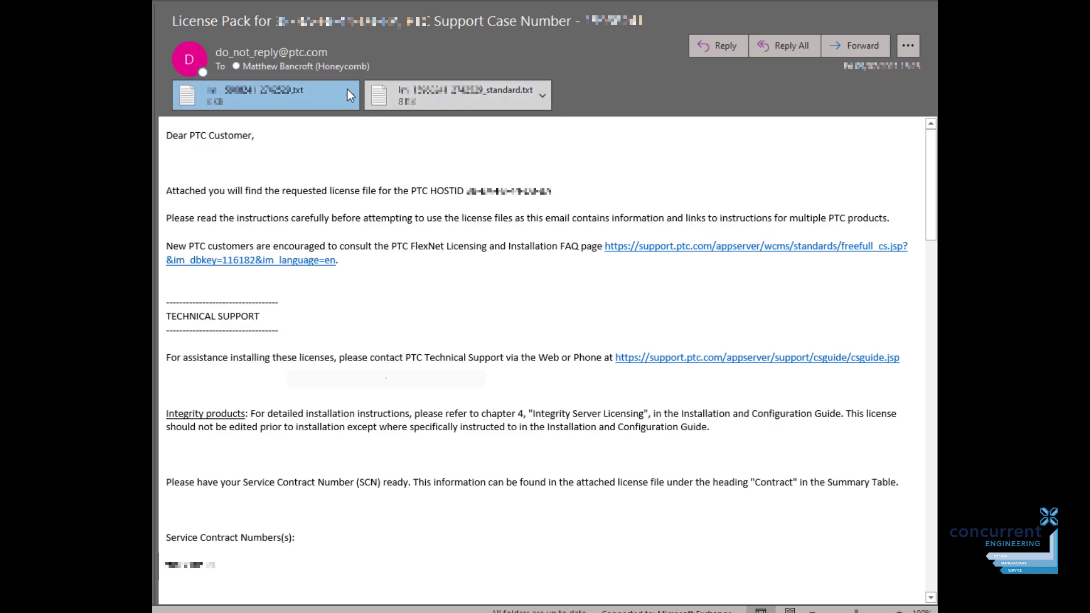
pyautogui.rightClick(348, 91)
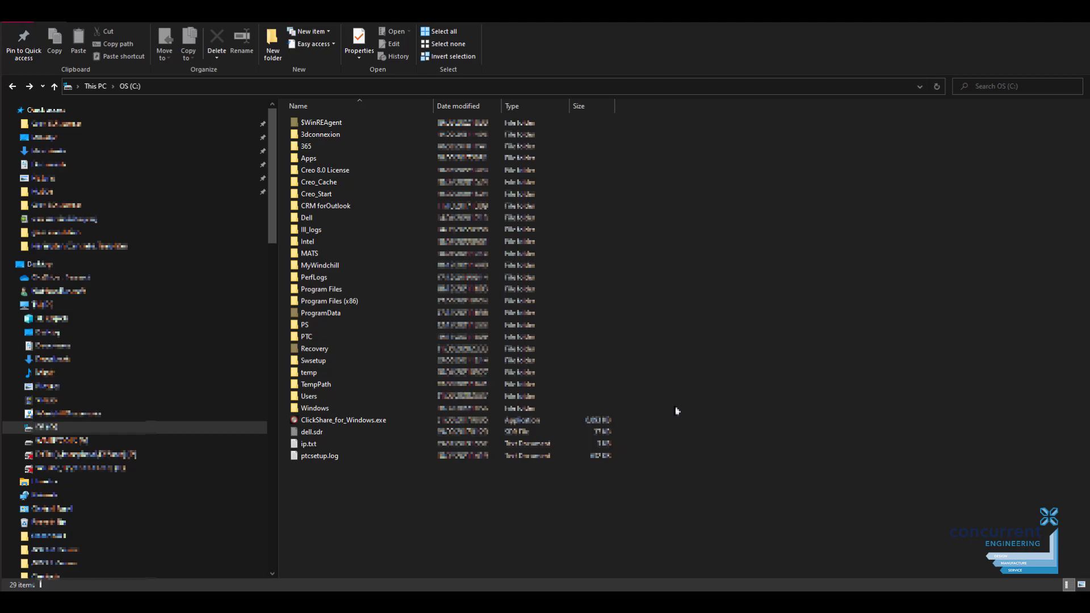
# Open the saved license .txt file from the Creo 8.0 License folder in Notepad.
pyautogui.doubleClick(330, 170)
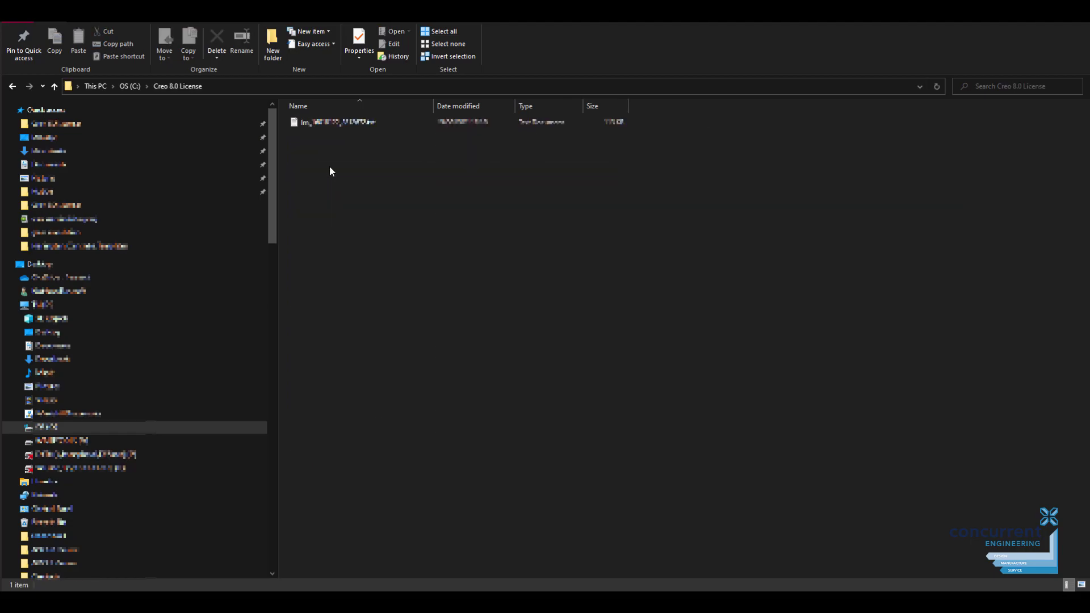
pyautogui.click(364, 124)
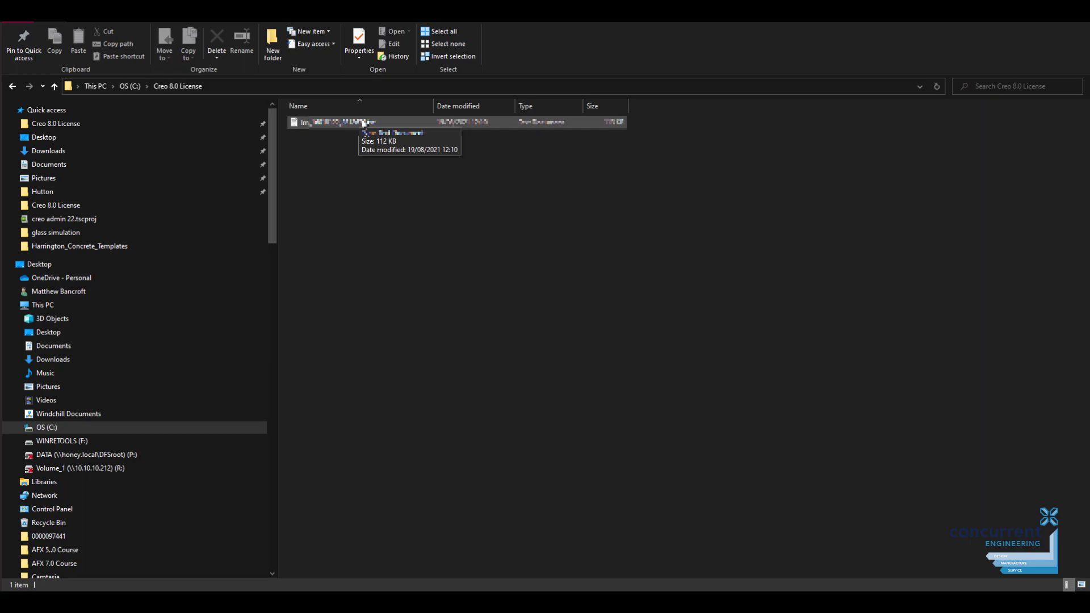
pyautogui.doubleClick(364, 124)
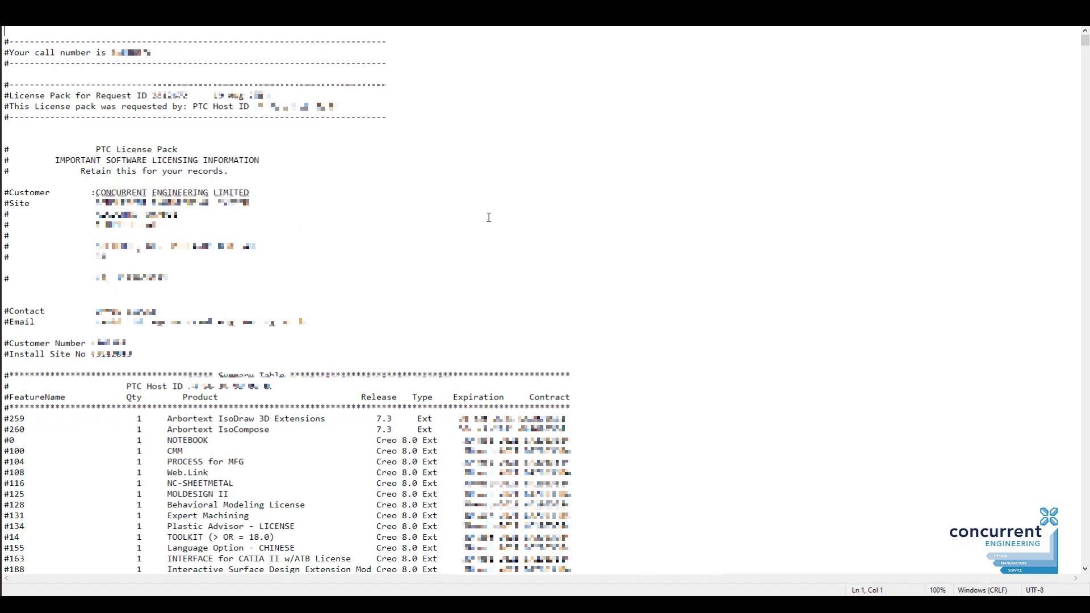
pyautogui.scroll(-2, 488, 217)
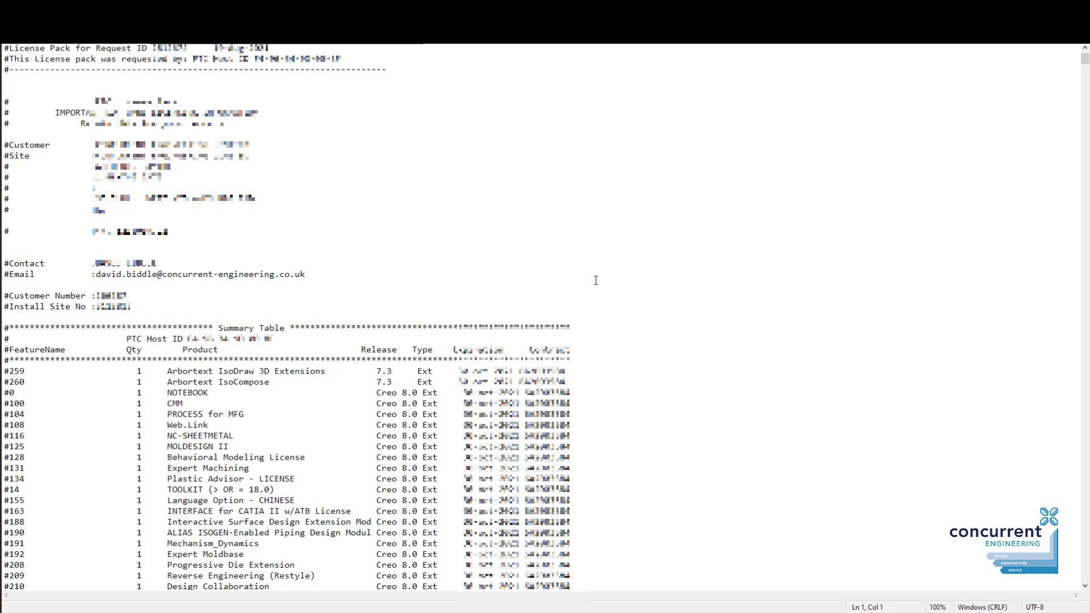
pyautogui.scroll(-3, 596, 280)
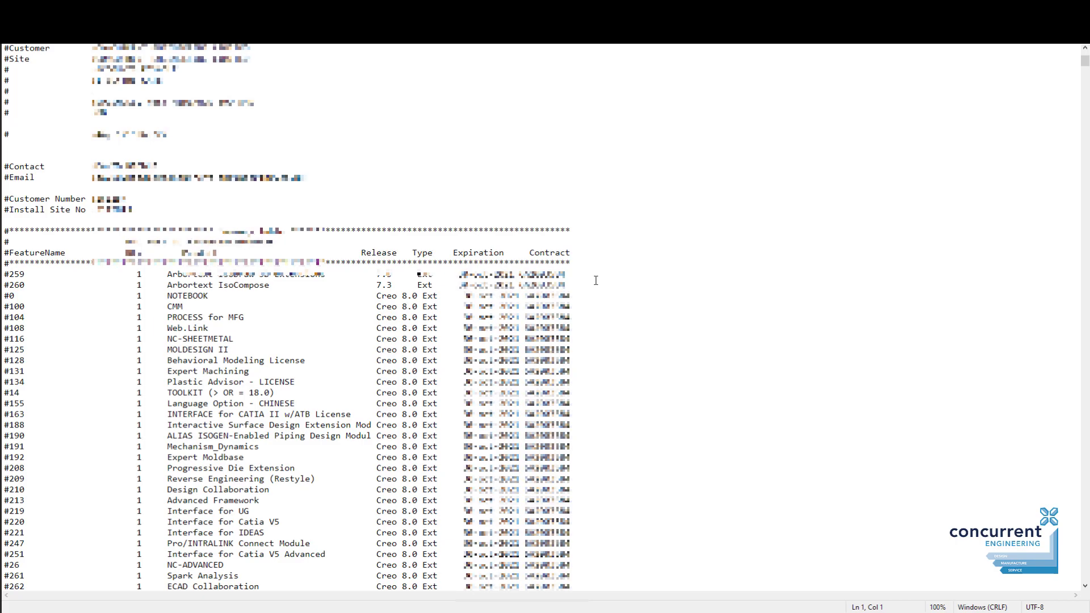
pyautogui.scroll(-2, 596, 280)
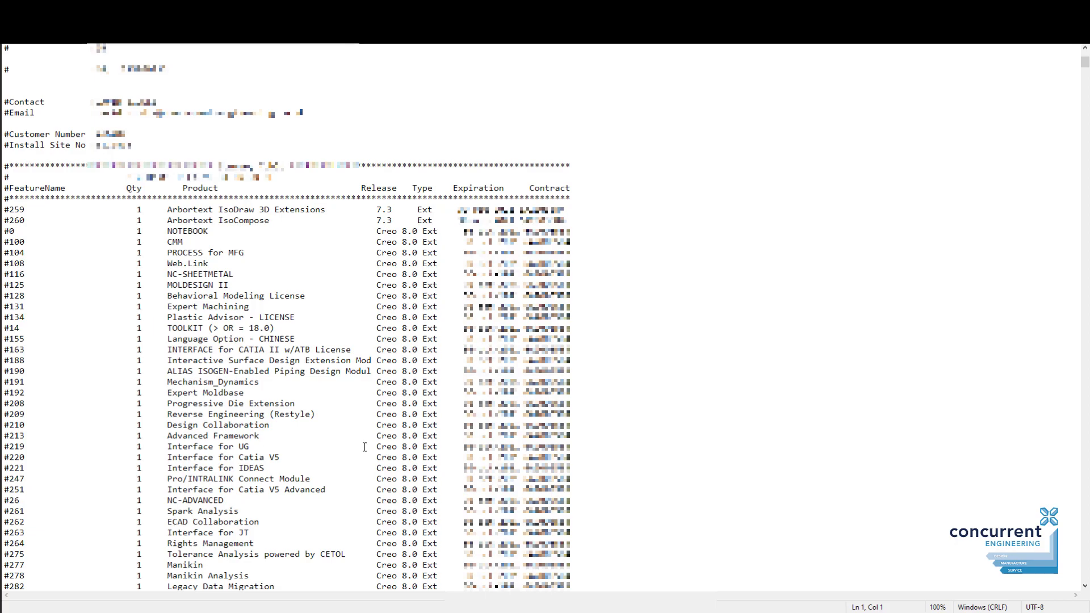
# Scroll through the license file's Summary Table of Creo 8.0 and Arbortext features.
pyautogui.scroll(-4, 365, 446)
pyautogui.scroll(-3, 287, 441)
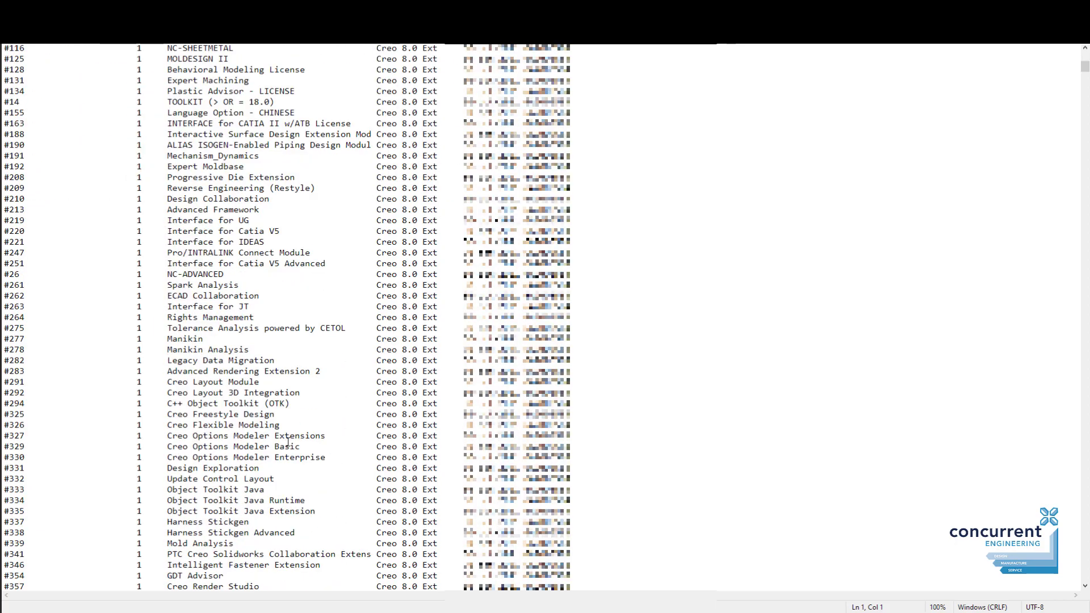
pyautogui.scroll(-3, 287, 441)
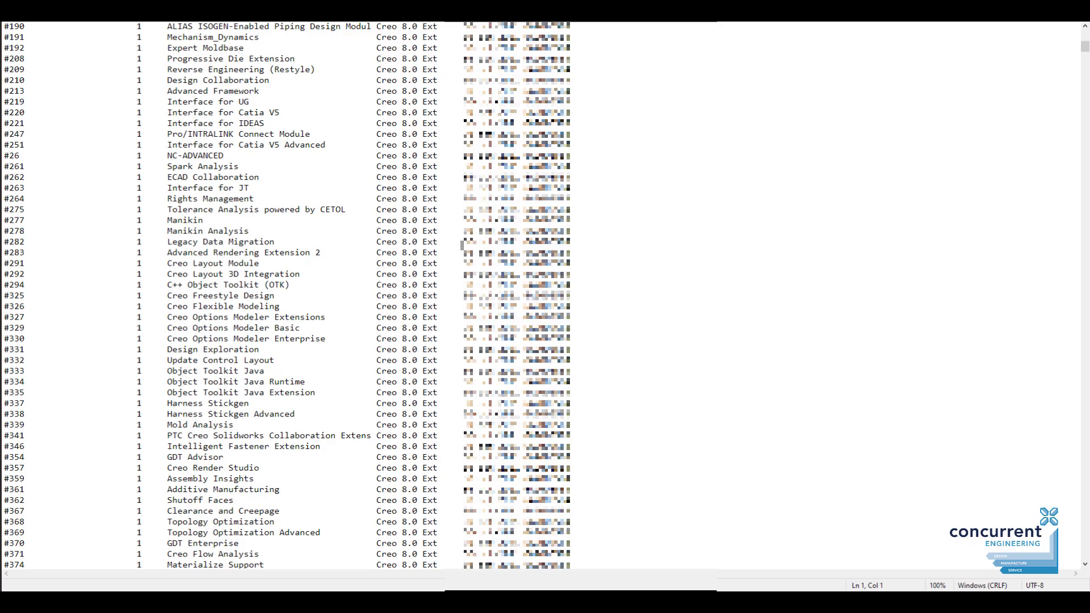
pyautogui.scroll(-6, 461, 245)
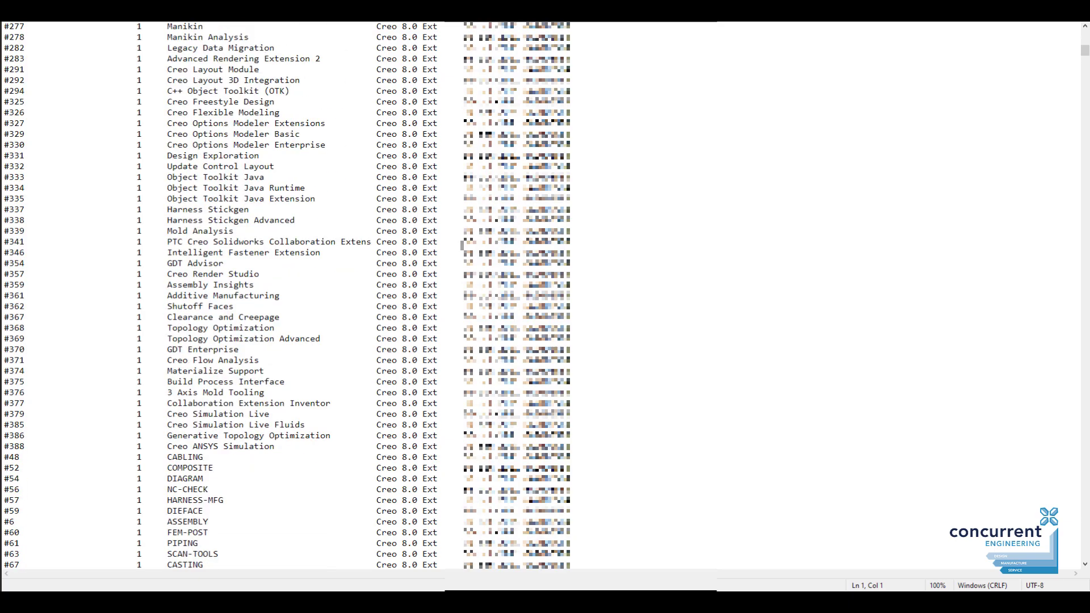
pyautogui.scroll(7, 461, 245)
pyautogui.scroll(6, 462, 246)
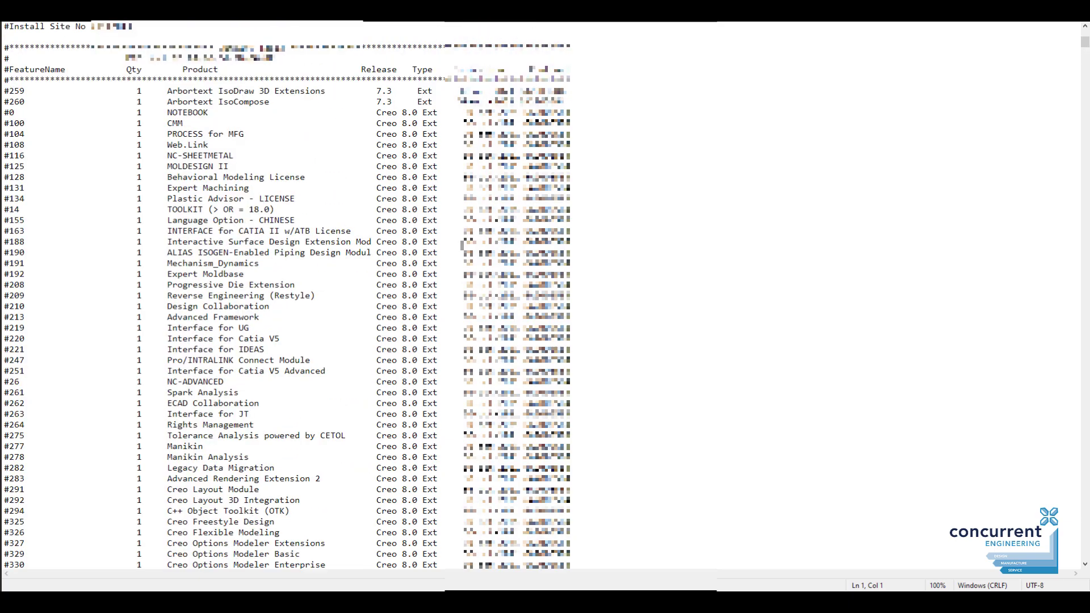
pyautogui.scroll(-3, 462, 245)
pyautogui.scroll(5, 462, 245)
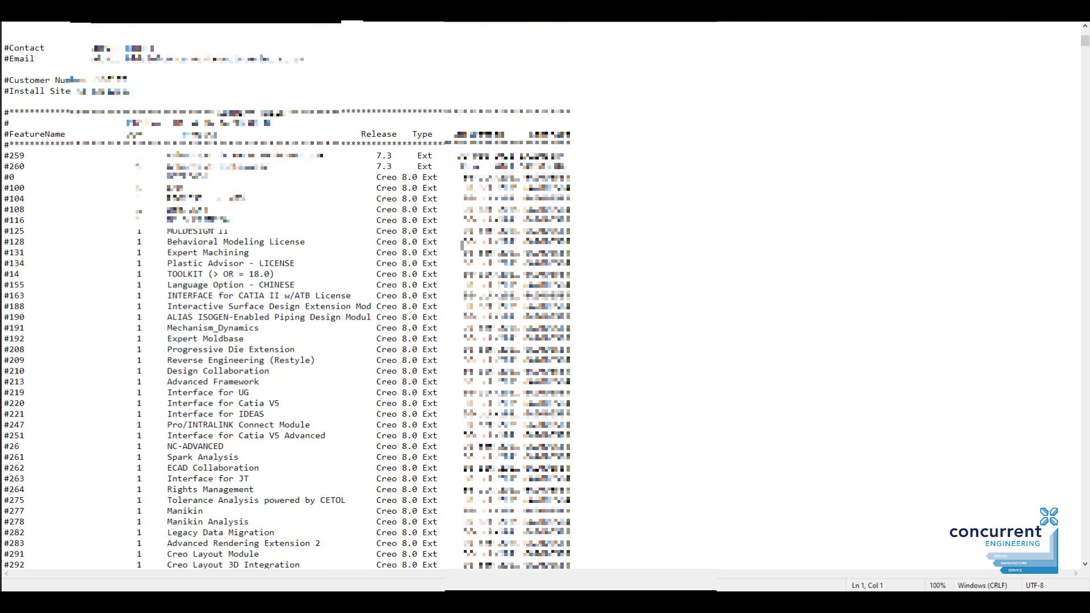
pyautogui.scroll(-4, 461, 245)
pyautogui.scroll(12, 462, 245)
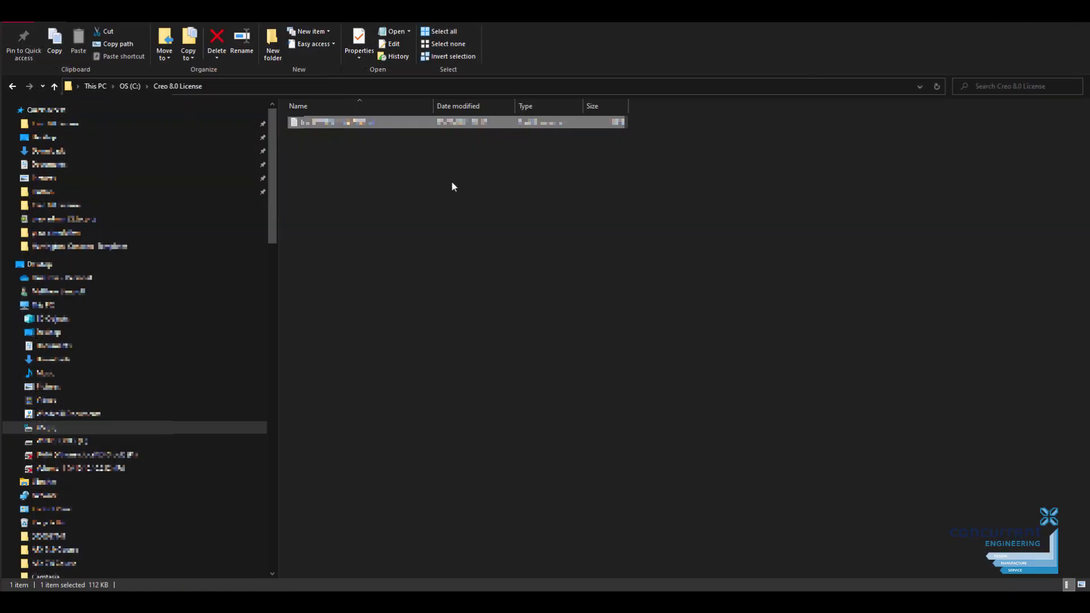
# Deselect the license file in the Creo 8.0 License folder.
pyautogui.click(374, 206)
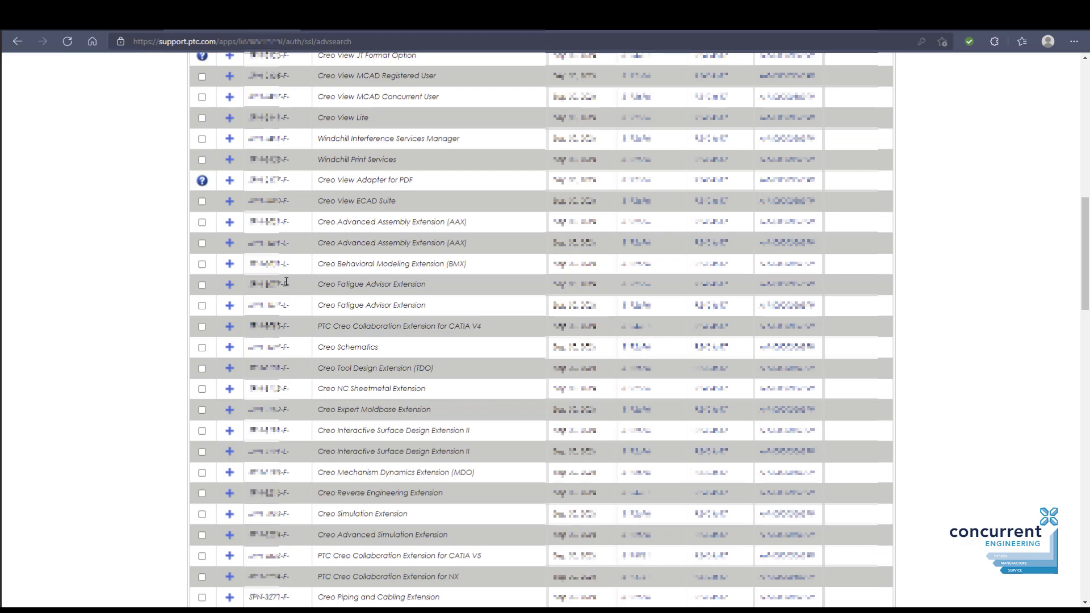
# Expand the Behavioral Modeling Extension and Fatigue Advisor Extension rows to show Creo 8.0, 30/30, LOCKED, FLOATING details.
pyautogui.click(229, 265)
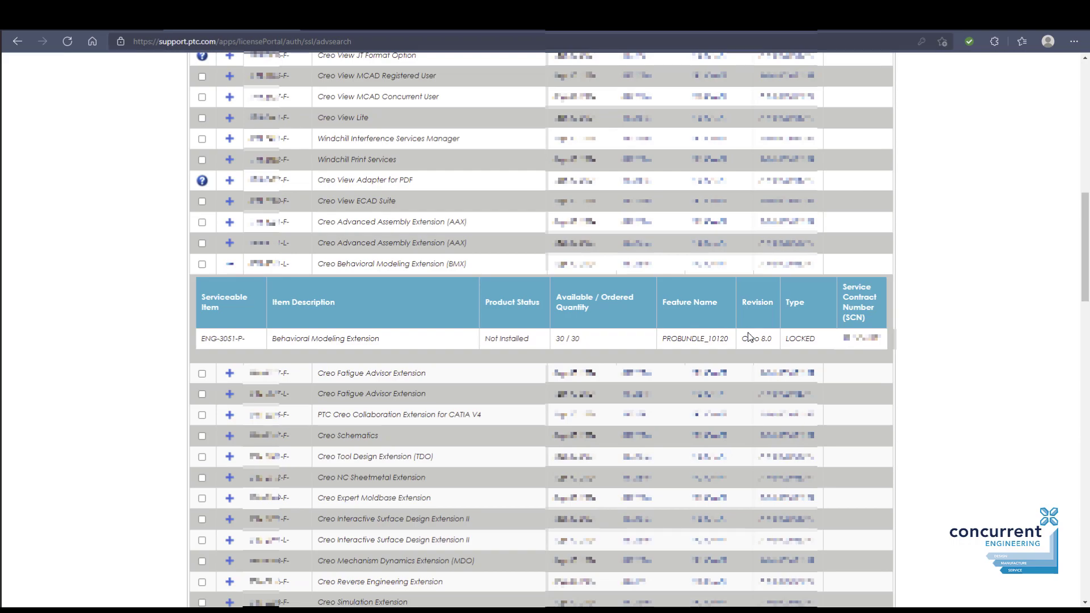
pyautogui.click(230, 375)
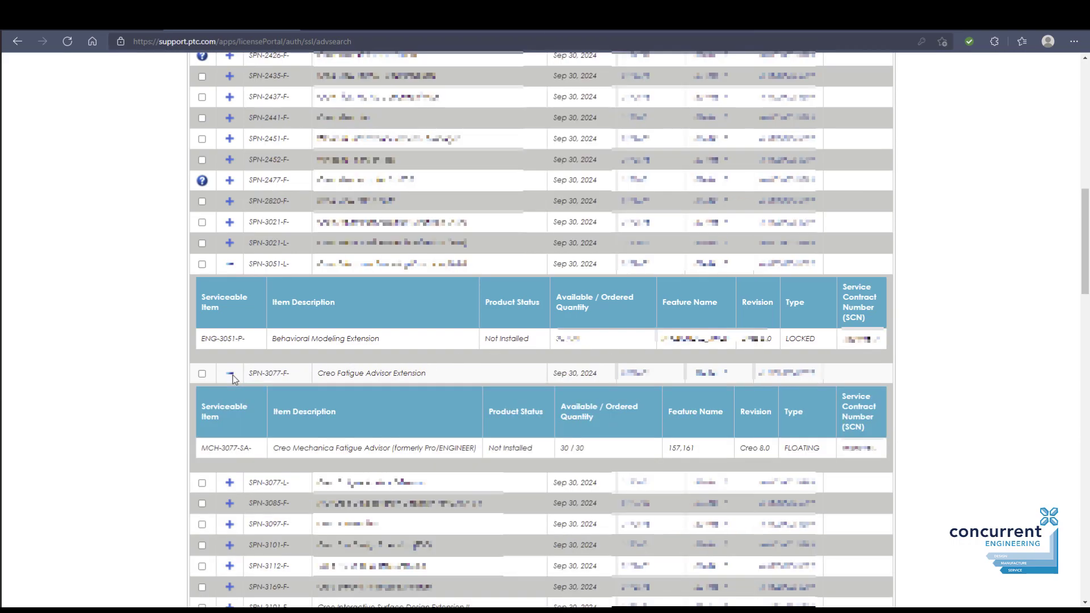